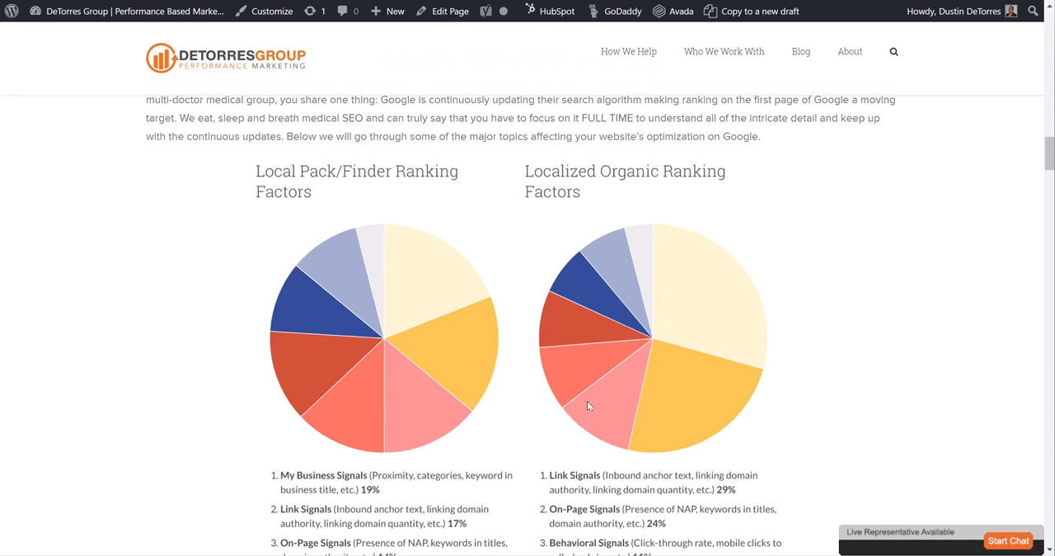
{"action": "scroll", "coordinate": [519, 428], "scroll_direction": "down", "scroll_amount": 1}
{"action": "scroll", "coordinate": [532, 424], "scroll_direction": "up", "scroll_amount": 1}
{"action": "scroll", "coordinate": [532, 422], "scroll_direction": "down", "scroll_amount": 1}
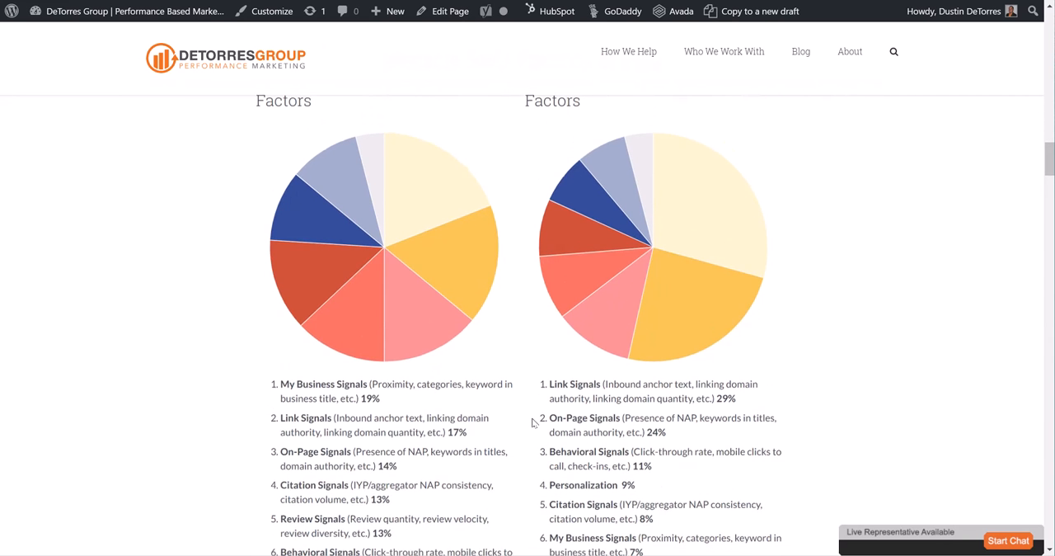
{"action": "scroll", "coordinate": [531, 422], "scroll_direction": "up", "scroll_amount": 1}
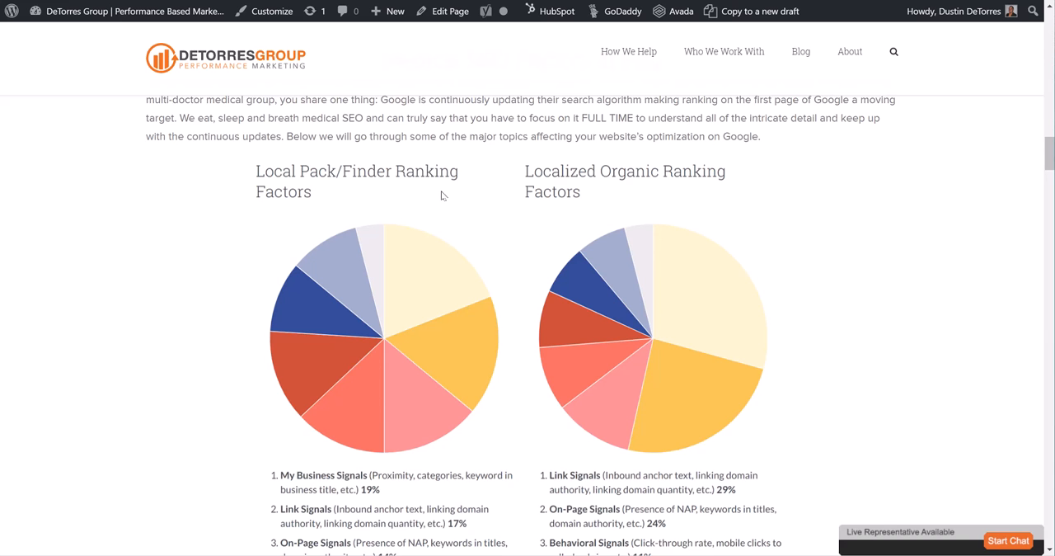
{"action": "scroll", "coordinate": [460, 226], "scroll_direction": "down", "scroll_amount": 1}
{"action": "scroll", "coordinate": [502, 228], "scroll_direction": "up", "scroll_amount": 1}
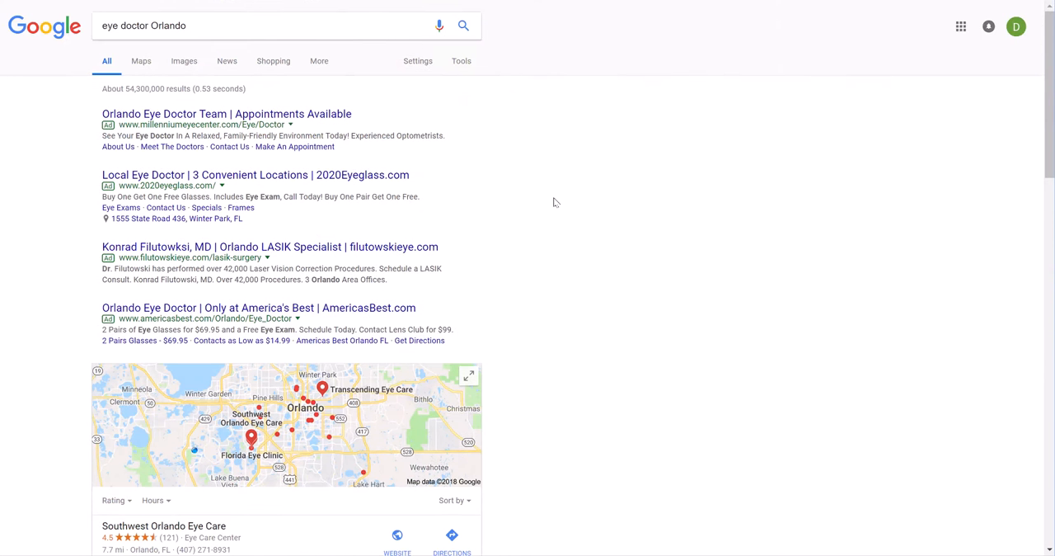
{"action": "scroll", "coordinate": [553, 200], "scroll_direction": "down", "scroll_amount": 4}
{"action": "scroll", "coordinate": [207, 151], "scroll_direction": "up", "scroll_amount": 1}
{"action": "scroll", "coordinate": [222, 215], "scroll_direction": "up", "scroll_amount": 1}
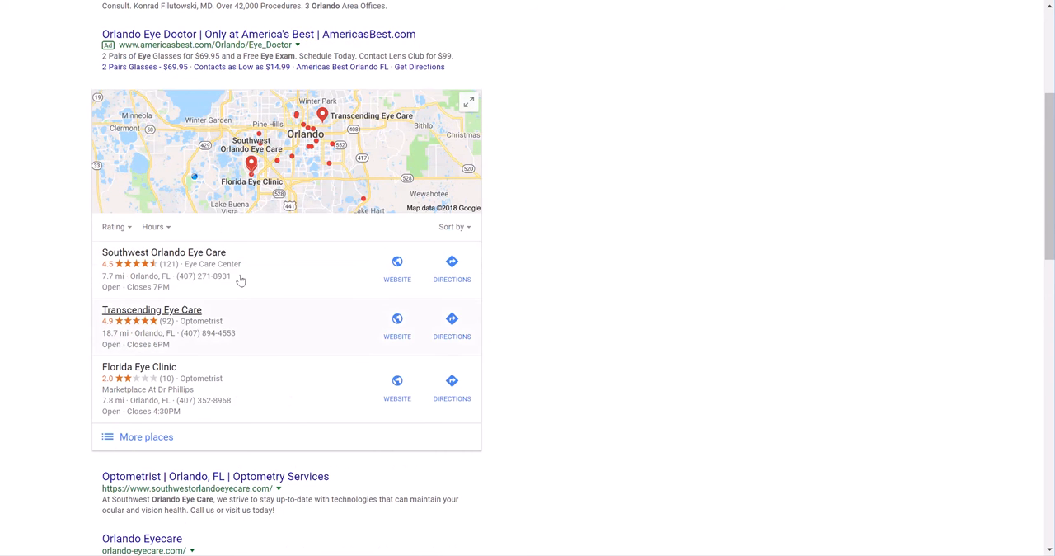
{"action": "scroll", "coordinate": [239, 248], "scroll_direction": "down", "scroll_amount": 5}
{"action": "scroll", "coordinate": [215, 82], "scroll_direction": "up", "scroll_amount": 1}
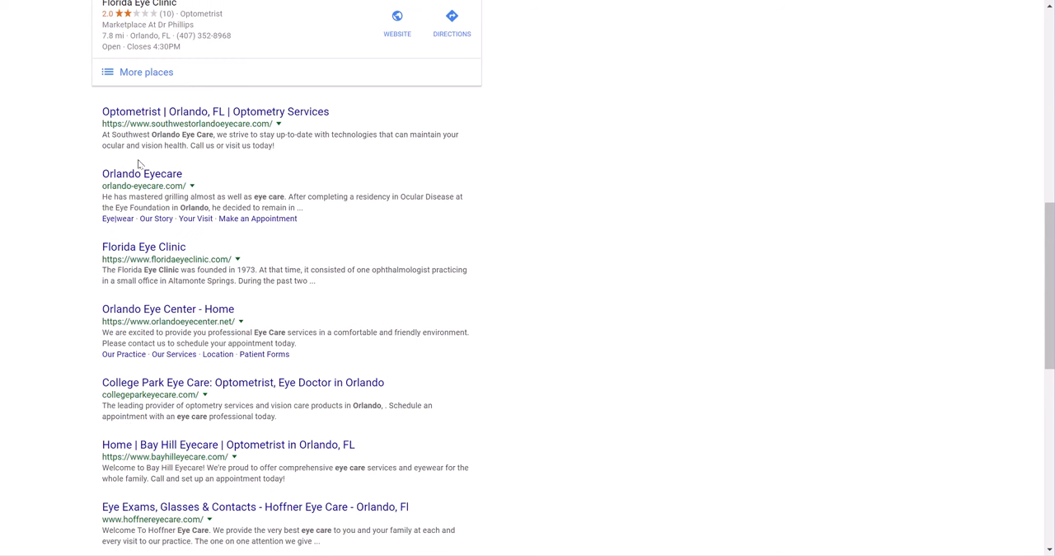
{"action": "scroll", "coordinate": [313, 318], "scroll_direction": "up", "scroll_amount": 8}
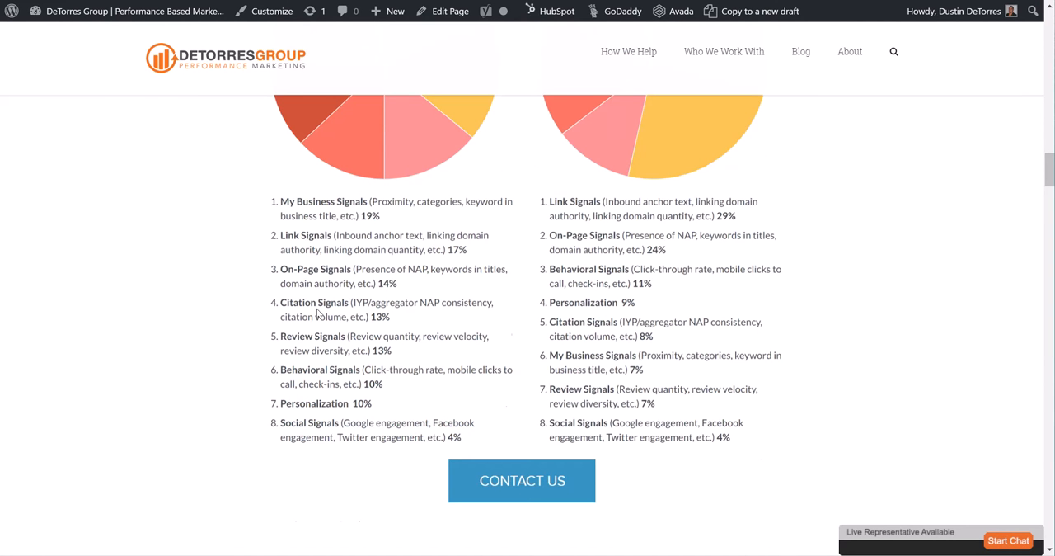
{"action": "scroll", "coordinate": [354, 314], "scroll_direction": "up", "scroll_amount": 2}
{"action": "scroll", "coordinate": [368, 284], "scroll_direction": "up", "scroll_amount": 2}
{"action": "scroll", "coordinate": [369, 281], "scroll_direction": "down", "scroll_amount": 2}
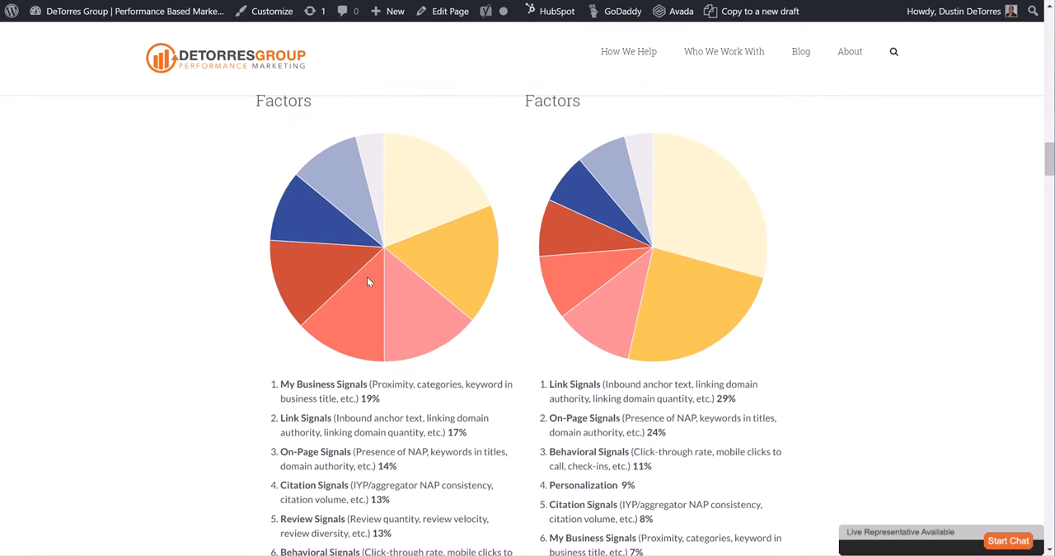
{"action": "scroll", "coordinate": [345, 214], "scroll_direction": "up", "scroll_amount": 2}
{"action": "scroll", "coordinate": [350, 247], "scroll_direction": "down", "scroll_amount": 5}
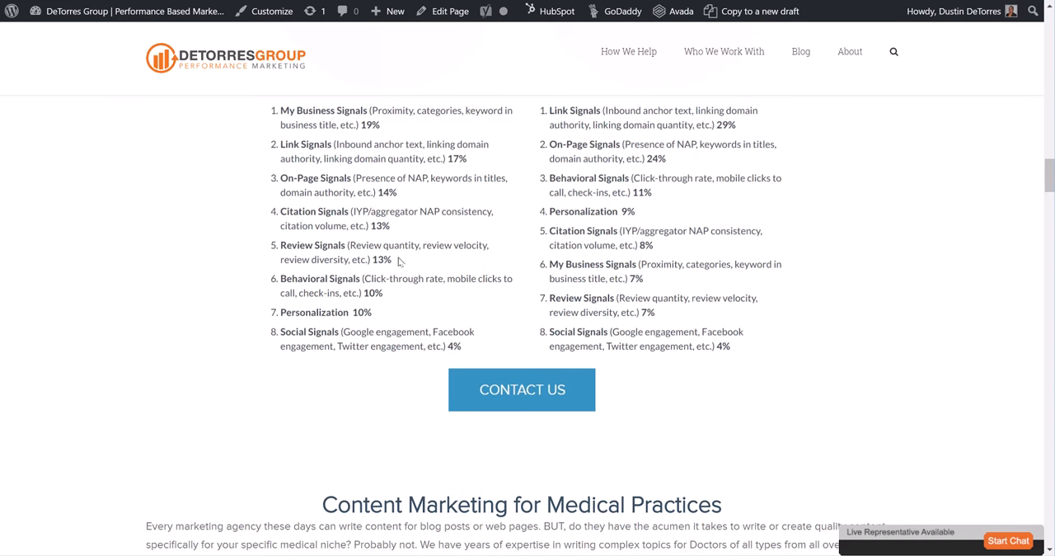
{"action": "scroll", "coordinate": [399, 260], "scroll_direction": "up", "scroll_amount": 1}
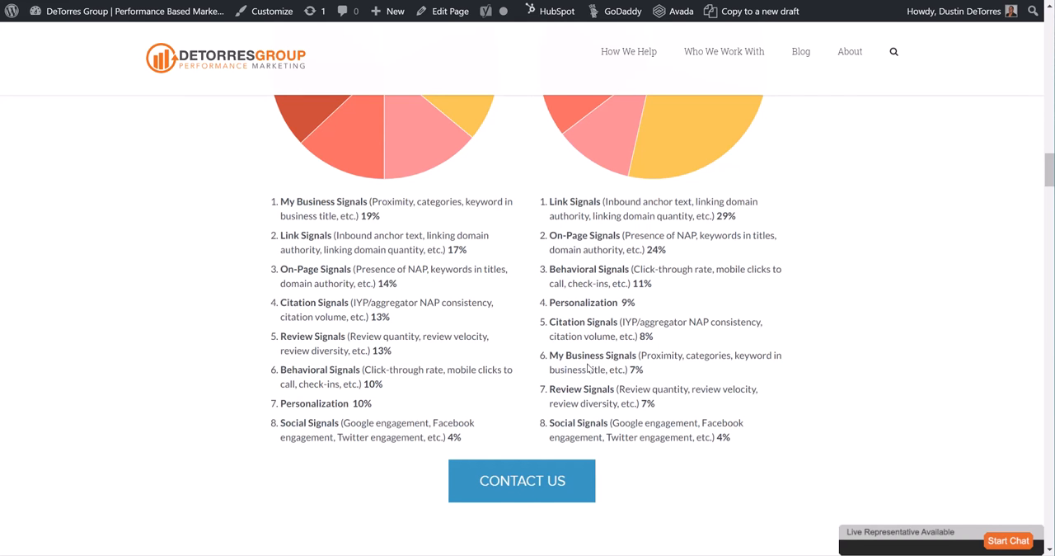
{"action": "scroll", "coordinate": [610, 372], "scroll_direction": "up", "scroll_amount": 1}
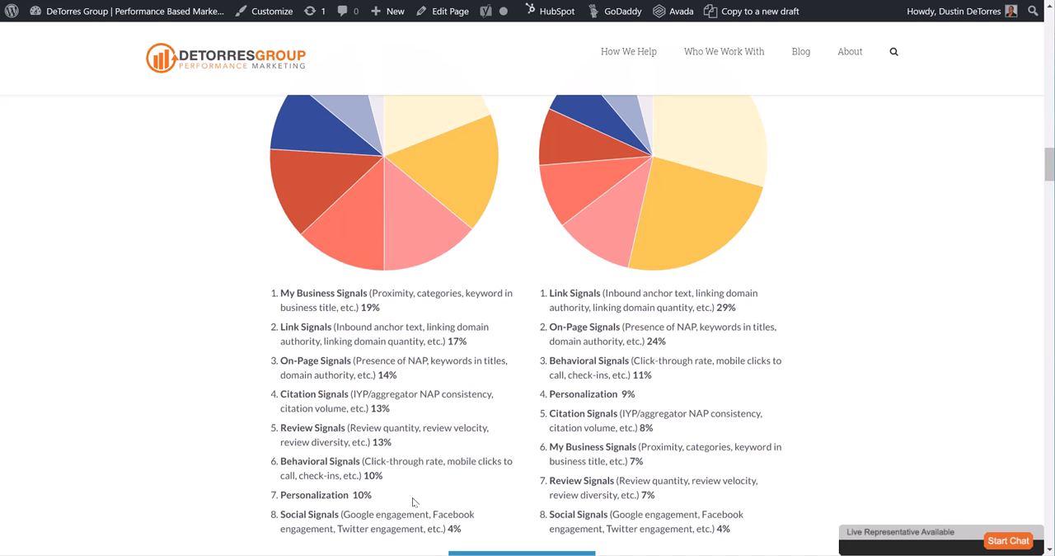
{"action": "scroll", "coordinate": [435, 481], "scroll_direction": "up", "scroll_amount": 1}
{"action": "scroll", "coordinate": [437, 473], "scroll_direction": "up", "scroll_amount": 1}
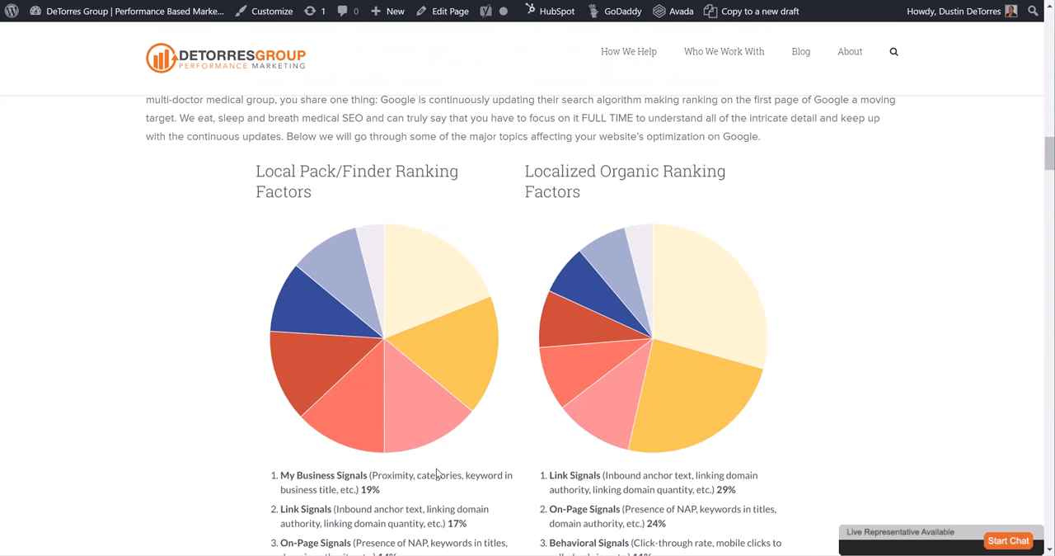
{"action": "scroll", "coordinate": [436, 482], "scroll_direction": "down", "scroll_amount": 2}
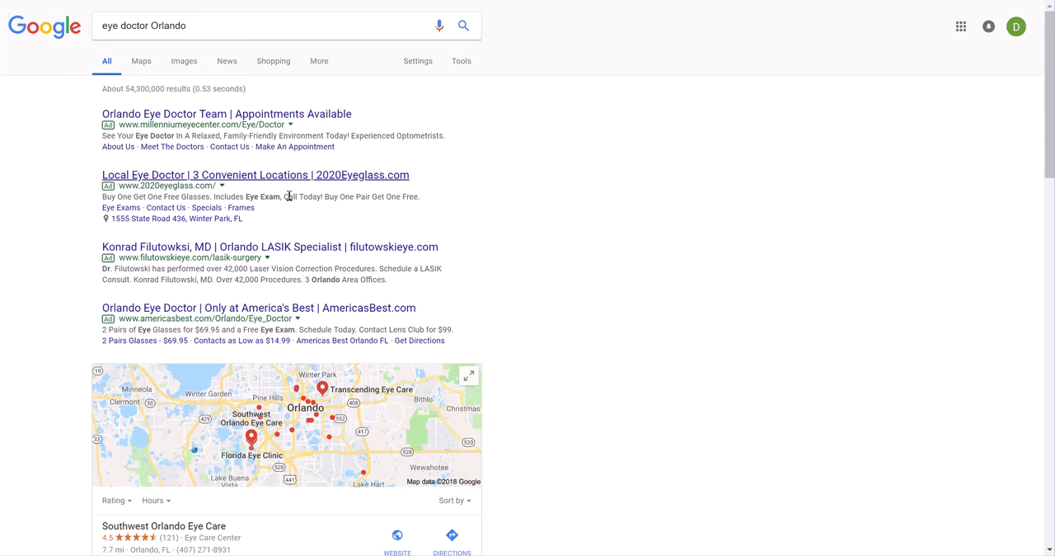
{"action": "scroll", "coordinate": [379, 194], "scroll_direction": "down", "scroll_amount": 3}
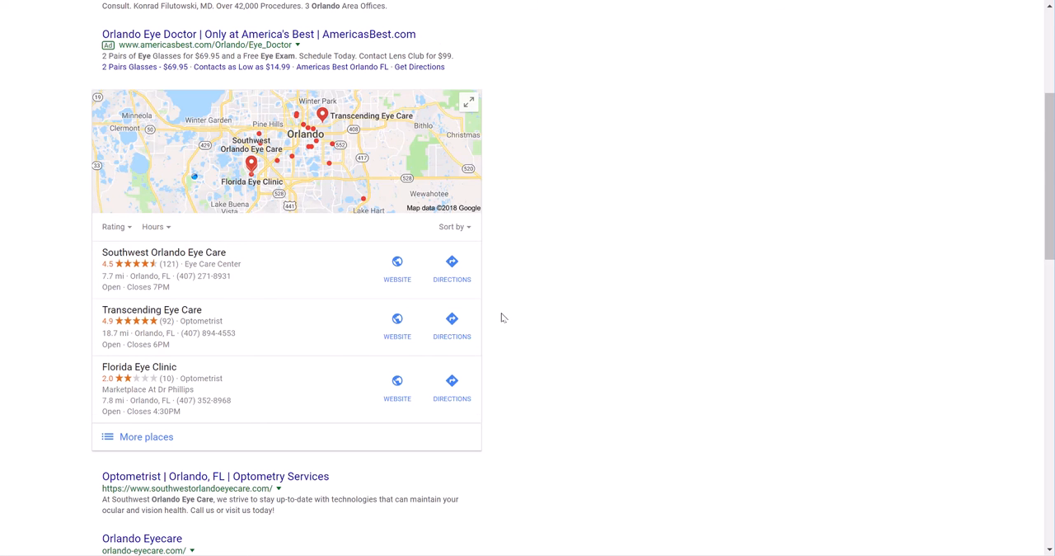
{"action": "scroll", "coordinate": [507, 321], "scroll_direction": "down", "scroll_amount": 1}
{"action": "scroll", "coordinate": [487, 280], "scroll_direction": "down", "scroll_amount": 2}
{"action": "scroll", "coordinate": [222, 213], "scroll_direction": "up", "scroll_amount": 2}
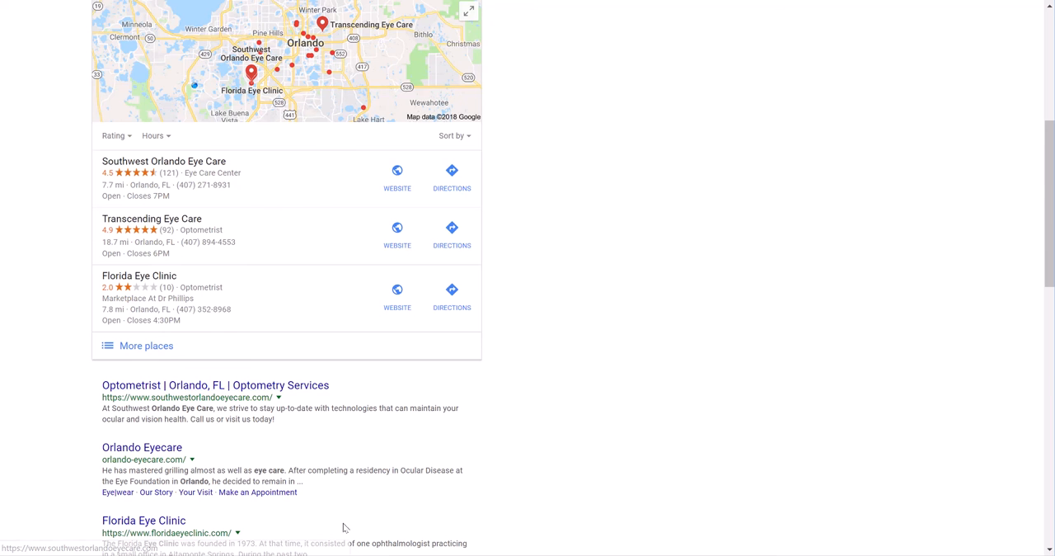
{"action": "scroll", "coordinate": [438, 384], "scroll_direction": "down", "scroll_amount": 1}
{"action": "scroll", "coordinate": [216, 285], "scroll_direction": "up", "scroll_amount": 2}
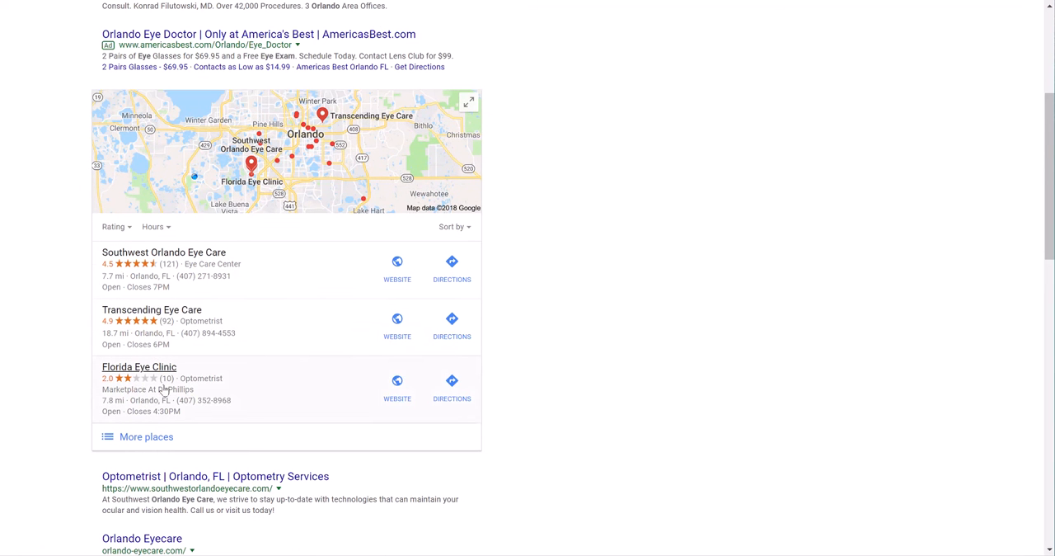
{"action": "scroll", "coordinate": [177, 388], "scroll_direction": "down", "scroll_amount": 1}
{"action": "scroll", "coordinate": [202, 295], "scroll_direction": "down", "scroll_amount": 2}
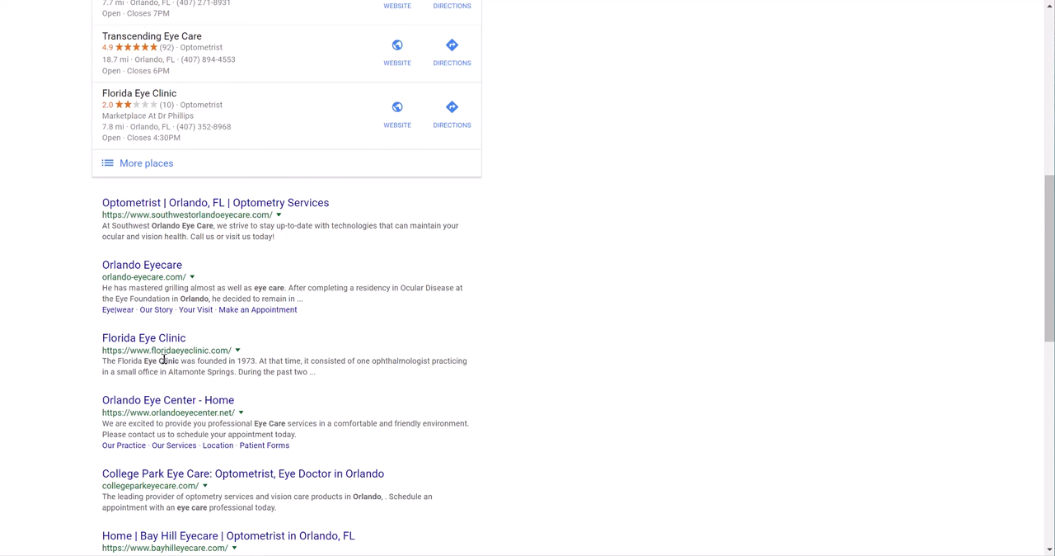
{"action": "scroll", "coordinate": [593, 473], "scroll_direction": "up", "scroll_amount": 3}
{"action": "scroll", "coordinate": [624, 459], "scroll_direction": "up", "scroll_amount": 2}
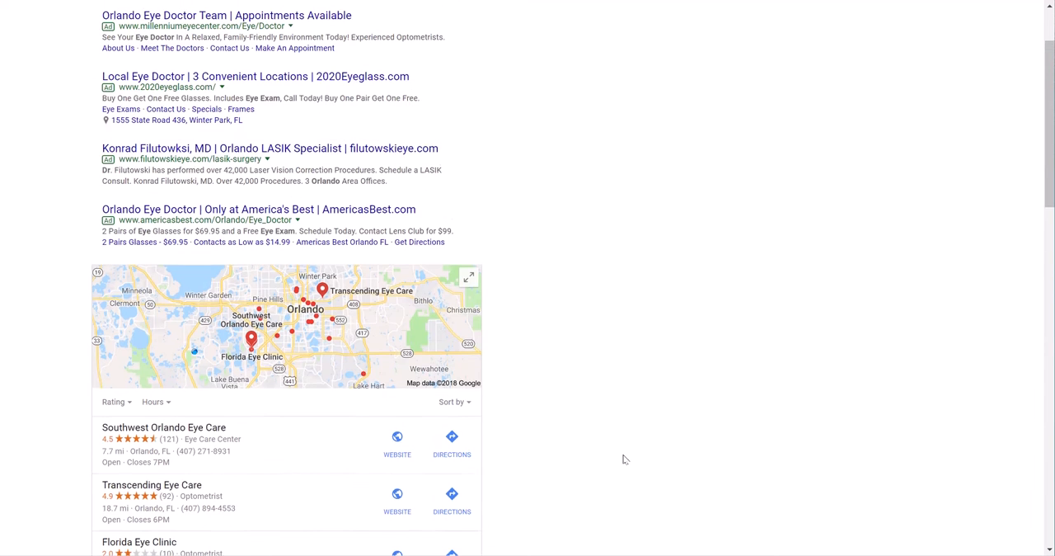
{"action": "scroll", "coordinate": [624, 459], "scroll_direction": "down", "scroll_amount": 2}
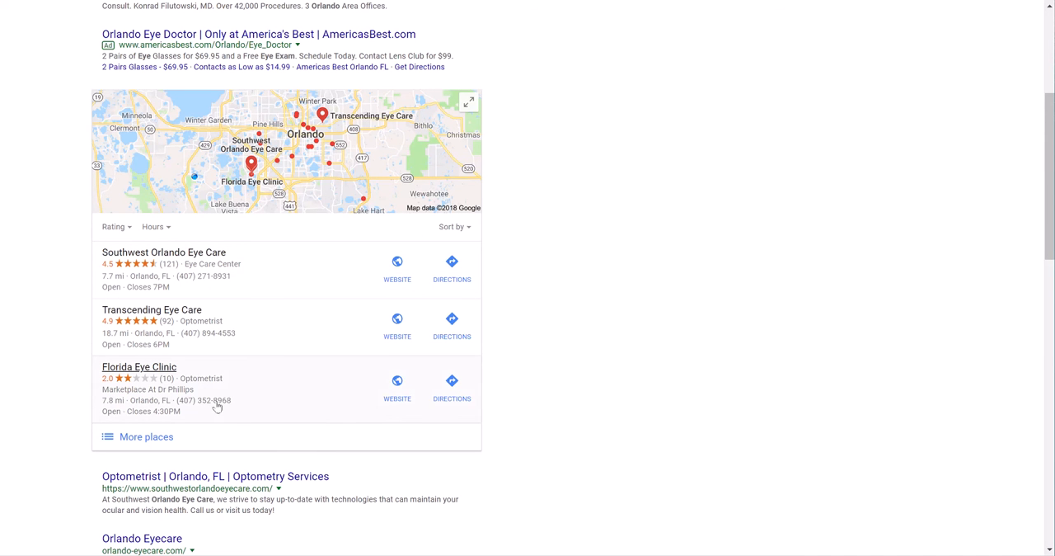
{"action": "scroll", "coordinate": [252, 184], "scroll_direction": "down", "scroll_amount": 1}
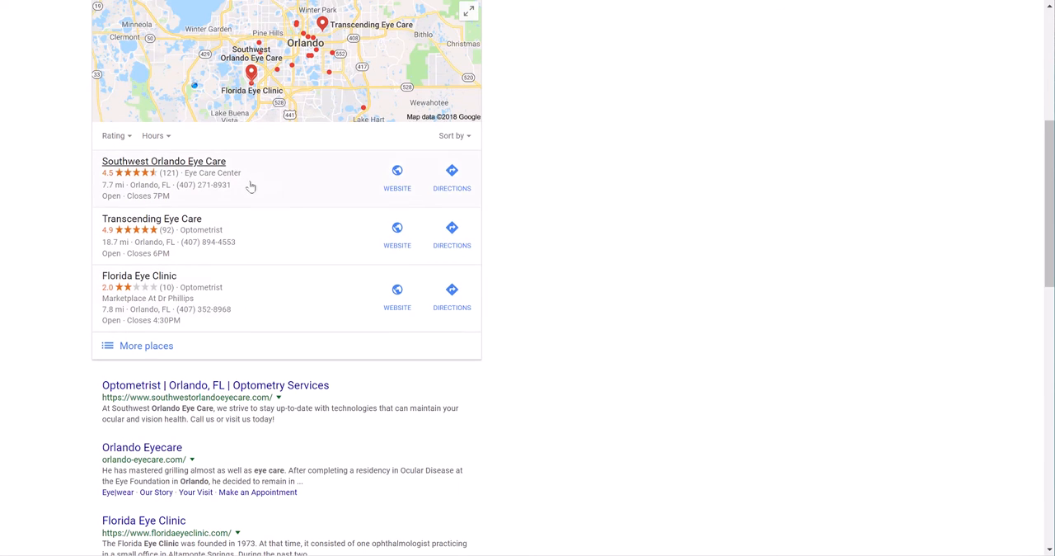
{"action": "scroll", "coordinate": [351, 316], "scroll_direction": "down", "scroll_amount": 4}
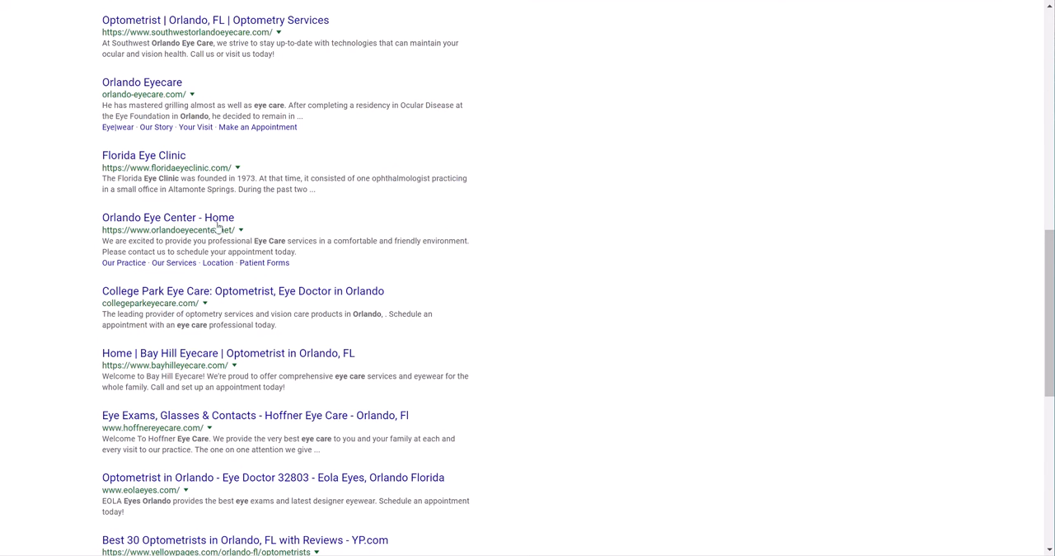
{"action": "scroll", "coordinate": [309, 326], "scroll_direction": "up", "scroll_amount": 2}
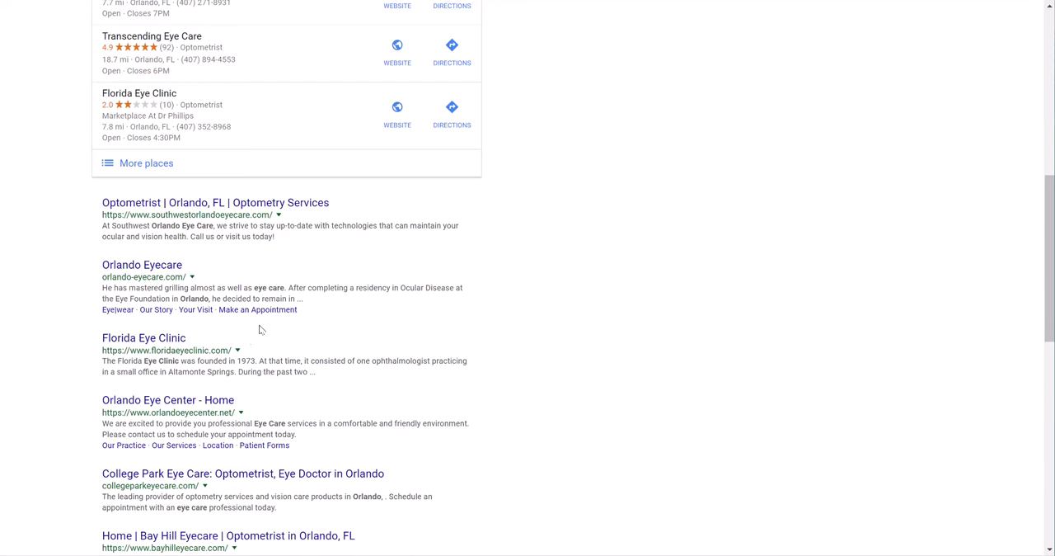
{"action": "scroll", "coordinate": [262, 330], "scroll_direction": "down", "scroll_amount": 2}
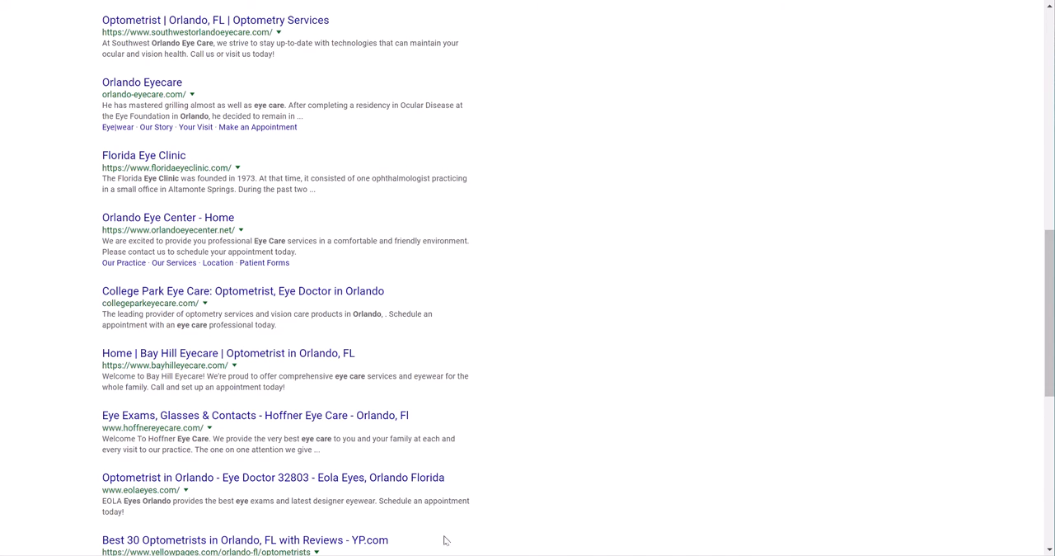
{"action": "scroll", "coordinate": [608, 499], "scroll_direction": "up", "scroll_amount": 3}
{"action": "scroll", "coordinate": [659, 498], "scroll_direction": "up", "scroll_amount": 2}
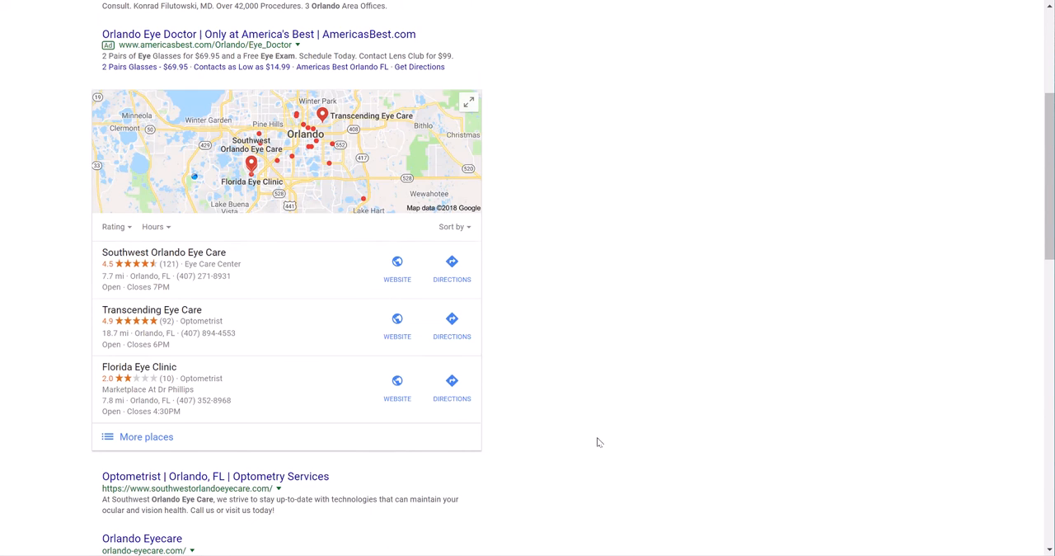
{"action": "scroll", "coordinate": [599, 442], "scroll_direction": "up", "scroll_amount": 3}
{"action": "scroll", "coordinate": [596, 440], "scroll_direction": "down", "scroll_amount": 3}
{"action": "scroll", "coordinate": [596, 437], "scroll_direction": "up", "scroll_amount": 3}
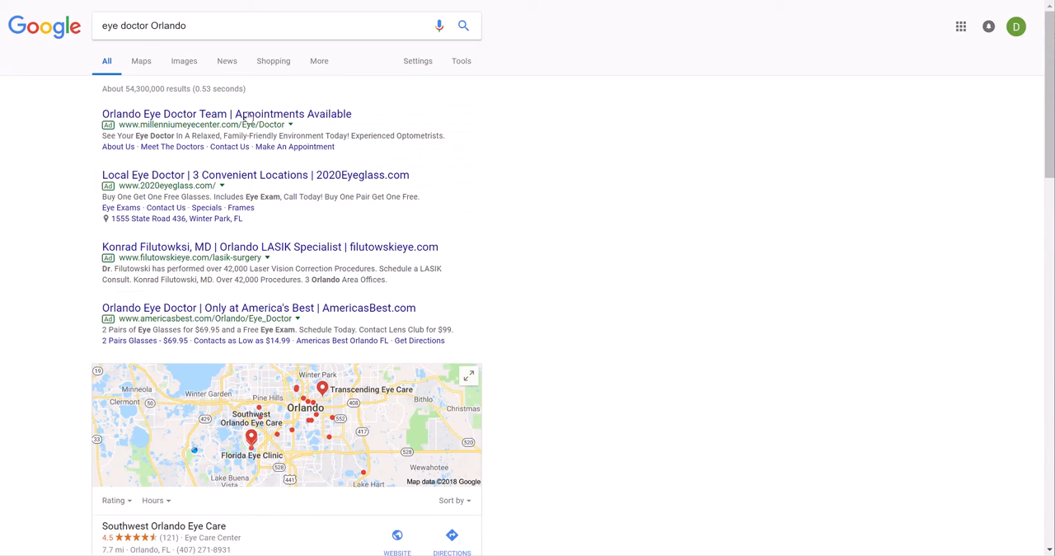
{"action": "scroll", "coordinate": [217, 250], "scroll_direction": "down", "scroll_amount": 4}
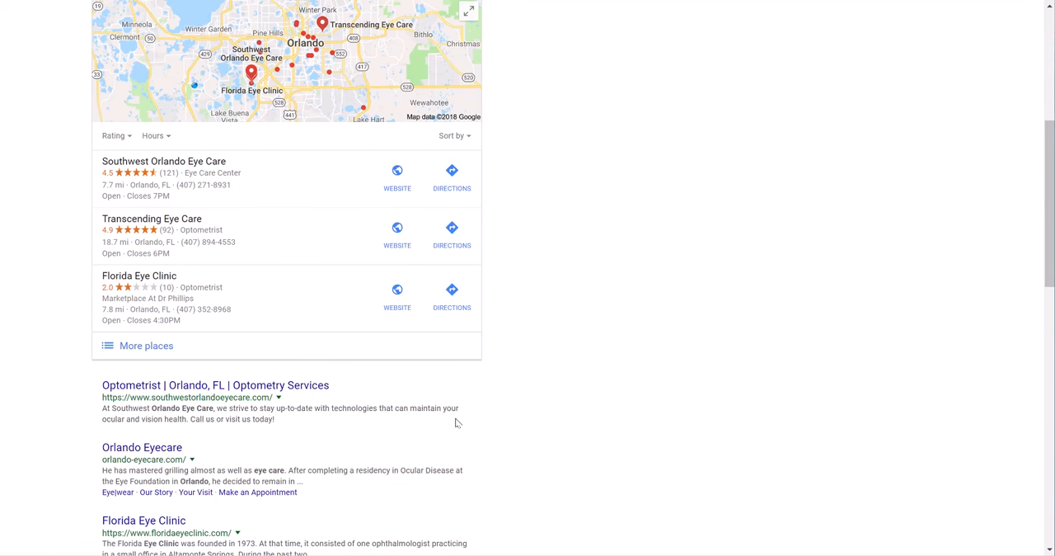
{"action": "scroll", "coordinate": [584, 432], "scroll_direction": "up", "scroll_amount": 2}
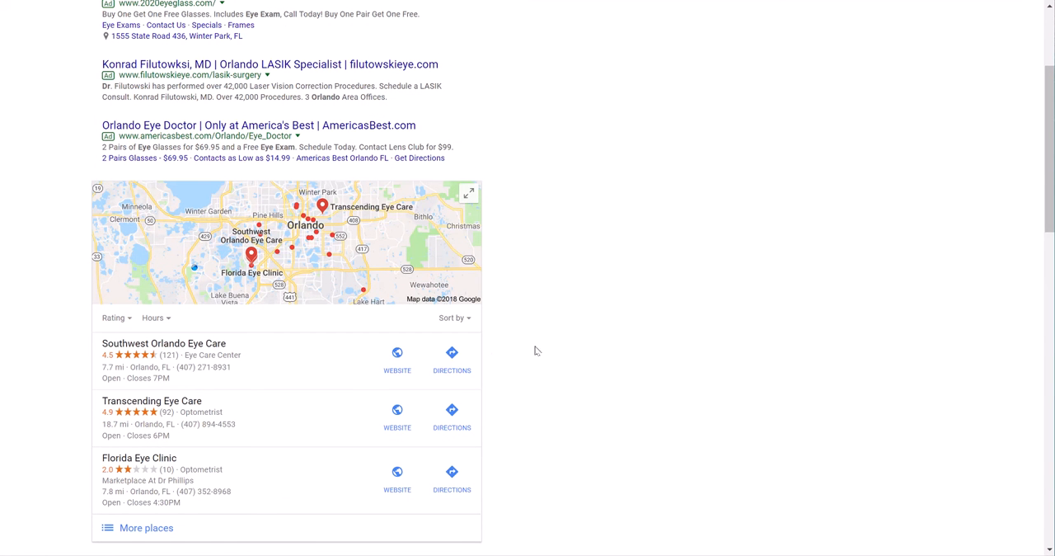
{"action": "scroll", "coordinate": [494, 321], "scroll_direction": "down", "scroll_amount": 4}
{"action": "scroll", "coordinate": [248, 338], "scroll_direction": "down", "scroll_amount": 2}
{"action": "scroll", "coordinate": [165, 359], "scroll_direction": "down", "scroll_amount": 5}
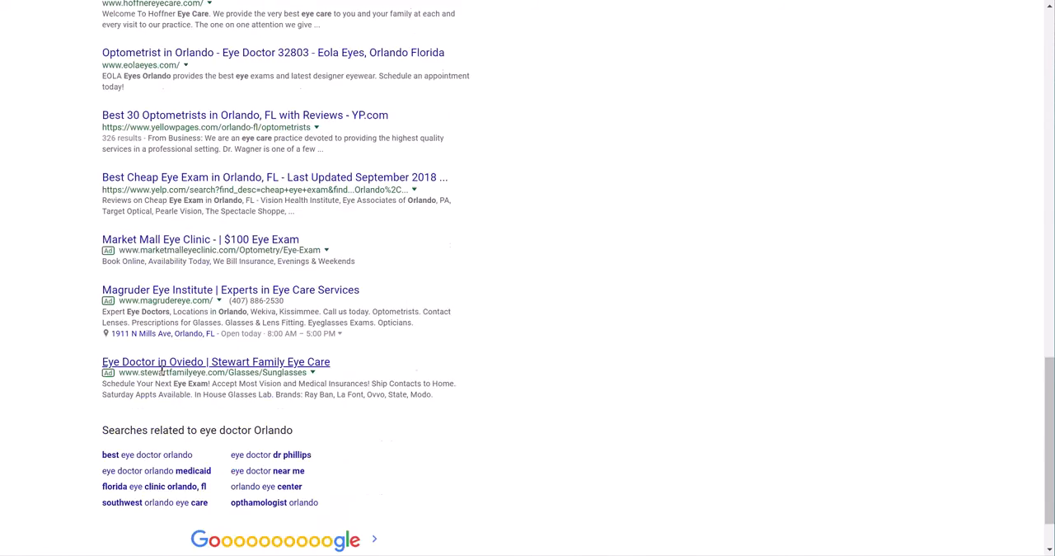
{"action": "scroll", "coordinate": [485, 377], "scroll_direction": "up", "scroll_amount": 1}
{"action": "scroll", "coordinate": [457, 384], "scroll_direction": "up", "scroll_amount": 2}
{"action": "scroll", "coordinate": [478, 388], "scroll_direction": "up", "scroll_amount": 3}
{"action": "scroll", "coordinate": [474, 408], "scroll_direction": "up", "scroll_amount": 2}
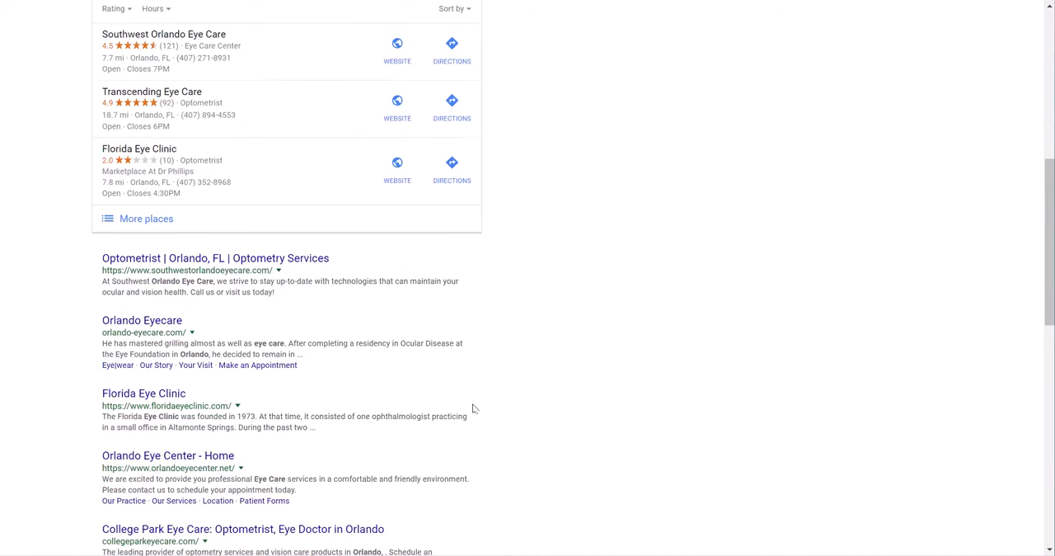
{"action": "scroll", "coordinate": [494, 406], "scroll_direction": "up", "scroll_amount": 2}
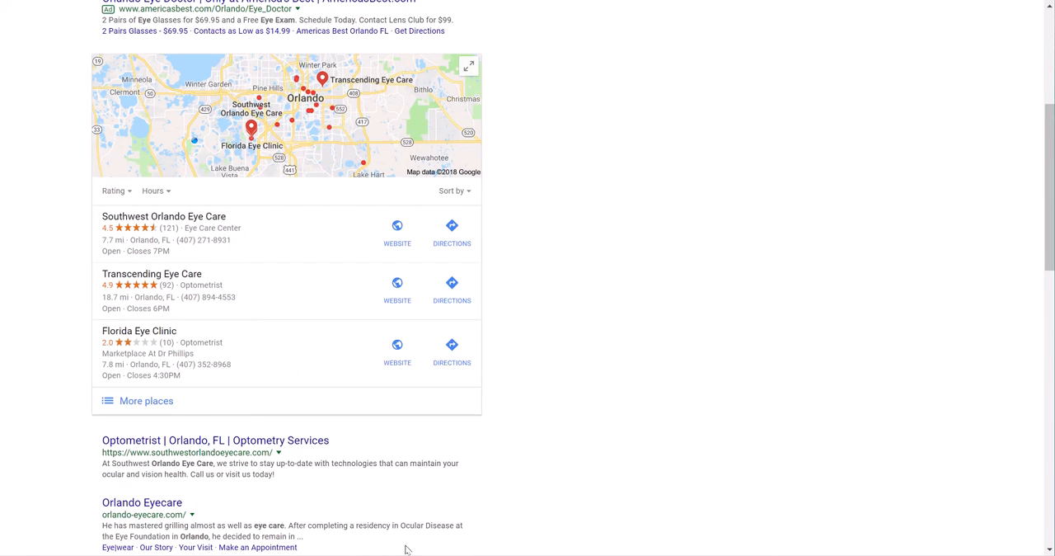
{"action": "scroll", "coordinate": [495, 511], "scroll_direction": "up", "scroll_amount": 1}
{"action": "scroll", "coordinate": [544, 432], "scroll_direction": "down", "scroll_amount": 1}
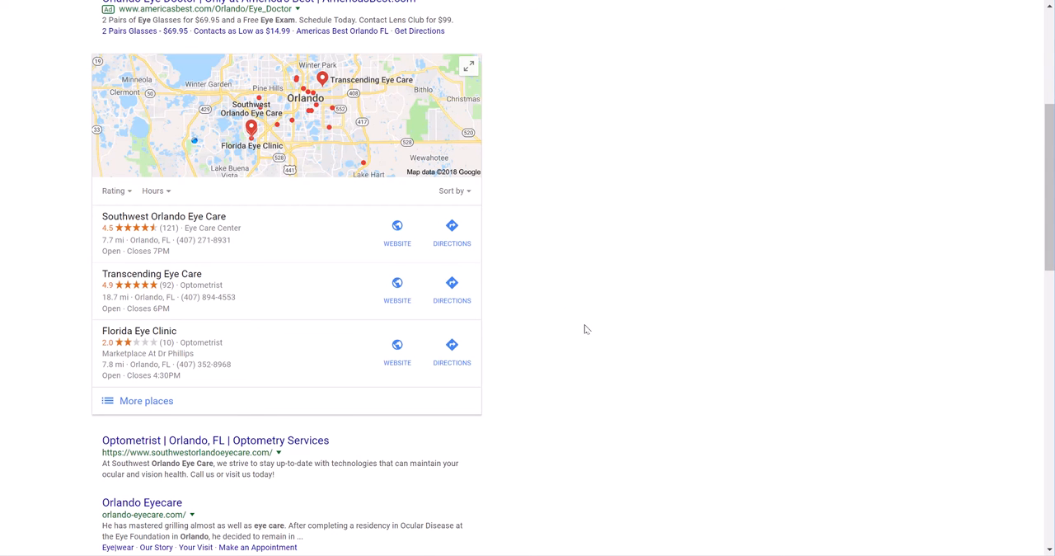
{"action": "scroll", "coordinate": [585, 327], "scroll_direction": "up", "scroll_amount": 1}
{"action": "scroll", "coordinate": [577, 326], "scroll_direction": "down", "scroll_amount": 1}
- View Transcending Eye Care's 4.9-star reviews from the local pack
{"action": "left_click", "coordinate": [228, 283]}
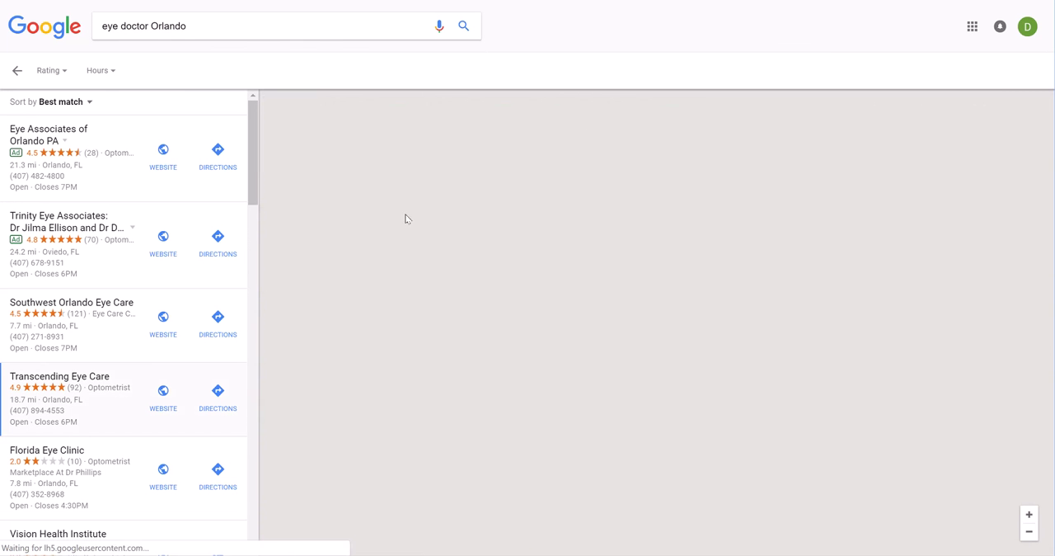
{"action": "scroll", "coordinate": [426, 285], "scroll_direction": "down", "scroll_amount": 8}
{"action": "scroll", "coordinate": [327, 263], "scroll_direction": "up", "scroll_amount": 2}
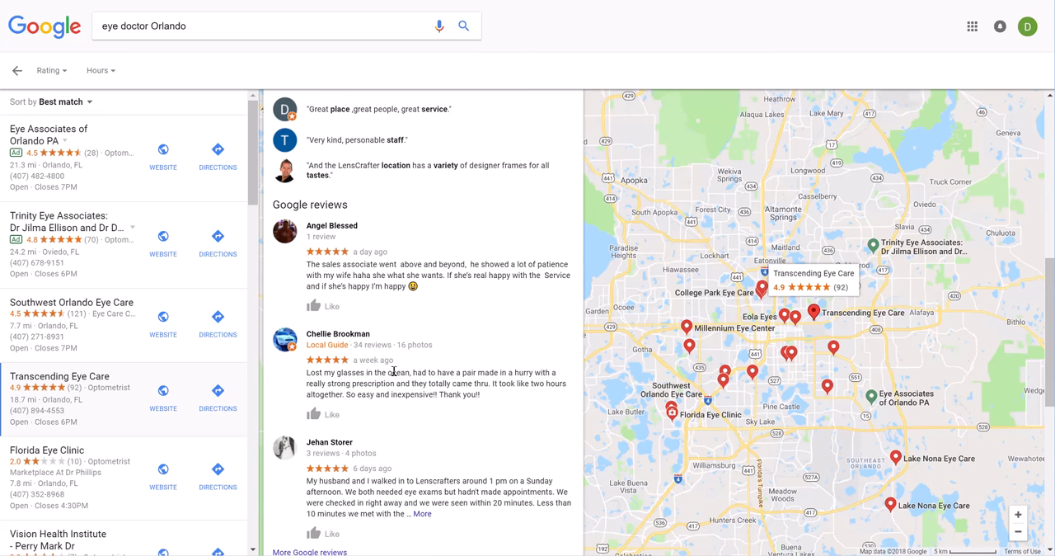
{"action": "scroll", "coordinate": [334, 360], "scroll_direction": "down", "scroll_amount": 2}
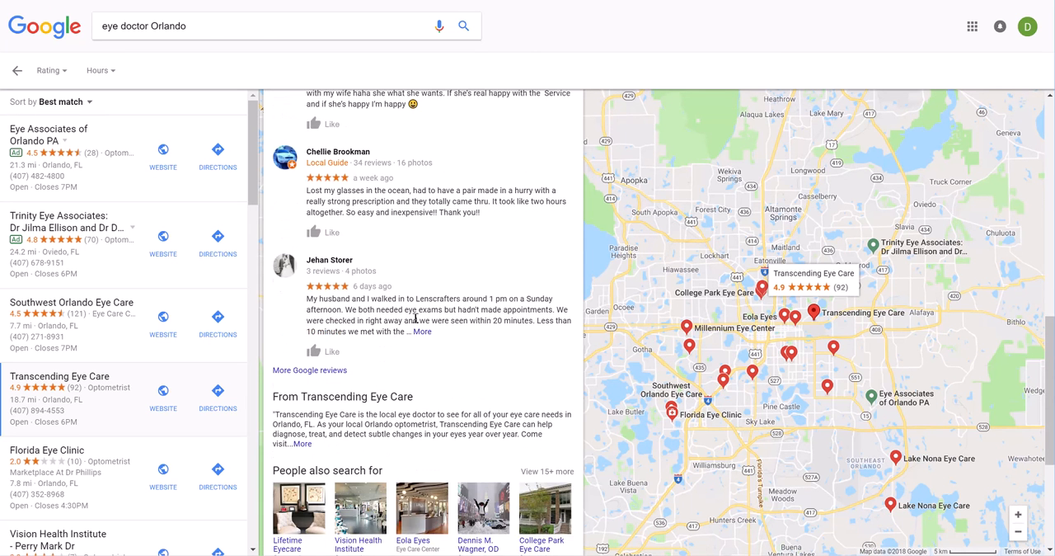
{"action": "scroll", "coordinate": [415, 318], "scroll_direction": "up", "scroll_amount": 5}
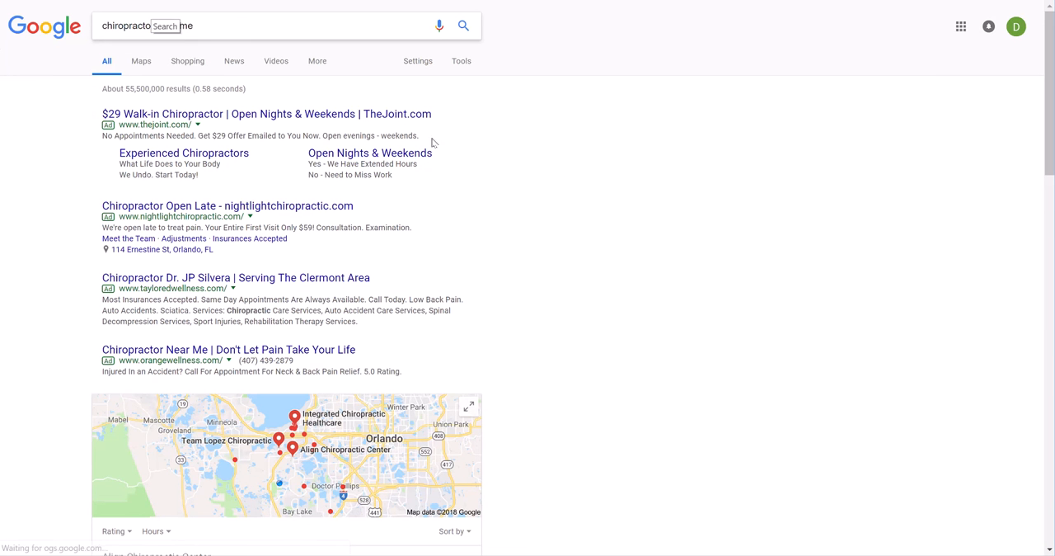
{"action": "scroll", "coordinate": [537, 188], "scroll_direction": "down", "scroll_amount": 2}
{"action": "scroll", "coordinate": [538, 186], "scroll_direction": "up", "scroll_amount": 2}
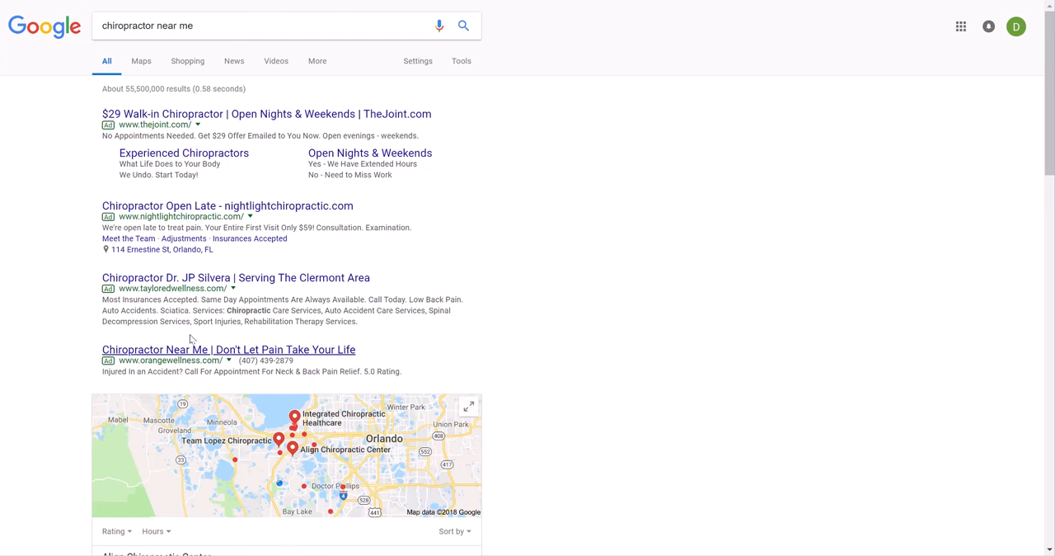
{"action": "scroll", "coordinate": [546, 291], "scroll_direction": "down", "scroll_amount": 2}
{"action": "scroll", "coordinate": [551, 291], "scroll_direction": "down", "scroll_amount": 2}
{"action": "scroll", "coordinate": [551, 291], "scroll_direction": "down", "scroll_amount": 2}
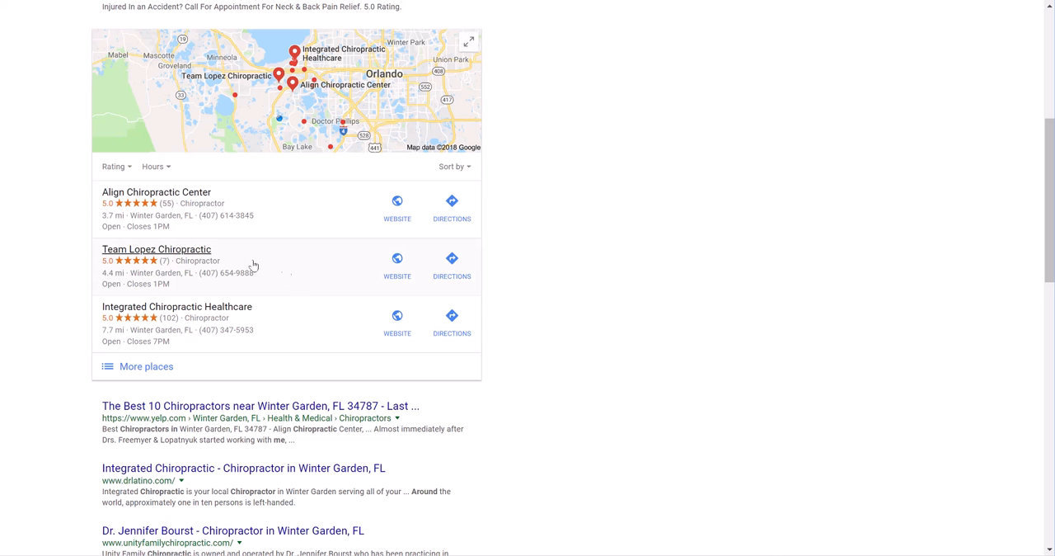
{"action": "left_click", "coordinate": [274, 317]}
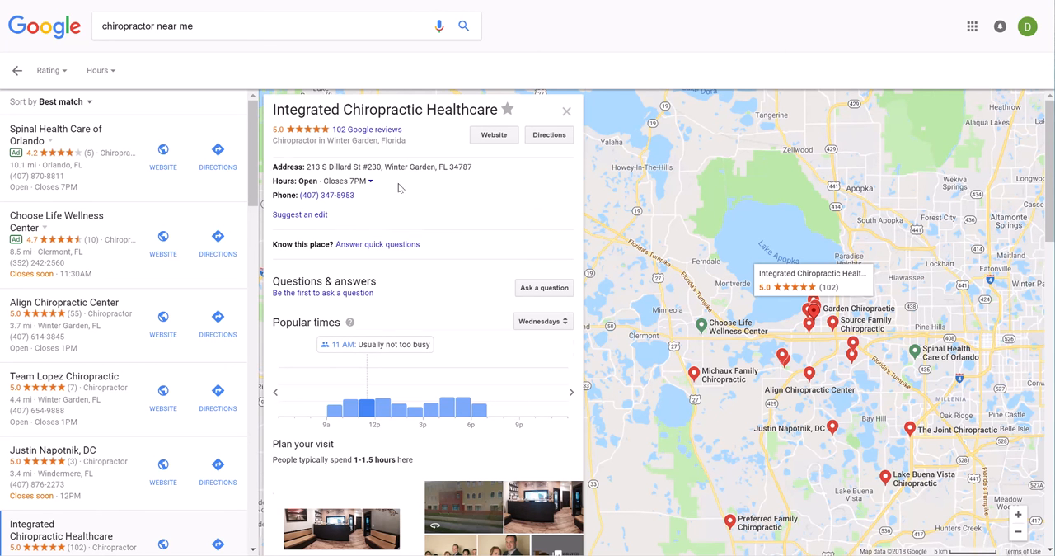
{"action": "scroll", "coordinate": [401, 195], "scroll_direction": "down", "scroll_amount": 3}
{"action": "scroll", "coordinate": [396, 196], "scroll_direction": "down", "scroll_amount": 3}
{"action": "scroll", "coordinate": [396, 196], "scroll_direction": "up", "scroll_amount": 1}
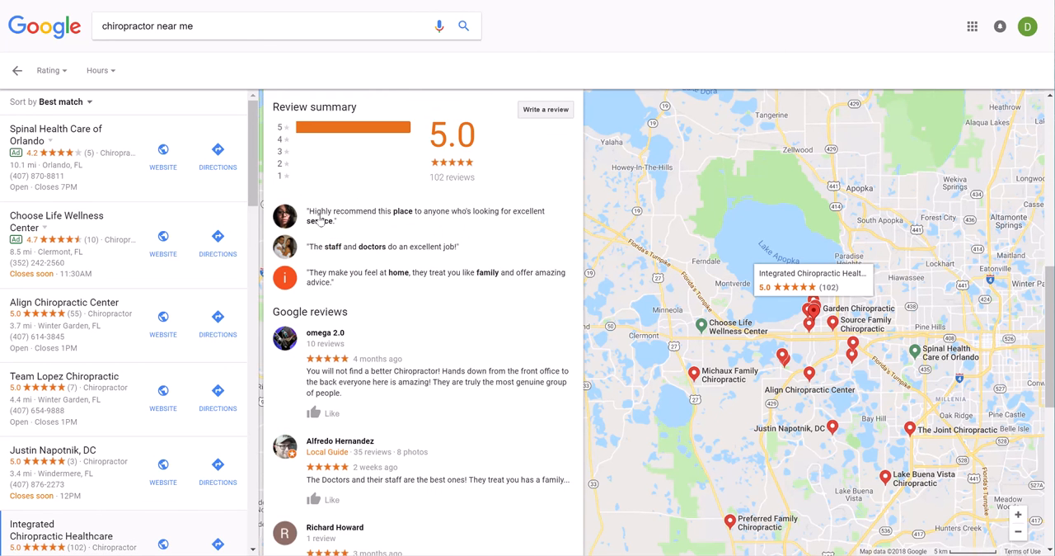
{"action": "scroll", "coordinate": [376, 371], "scroll_direction": "down", "scroll_amount": 1}
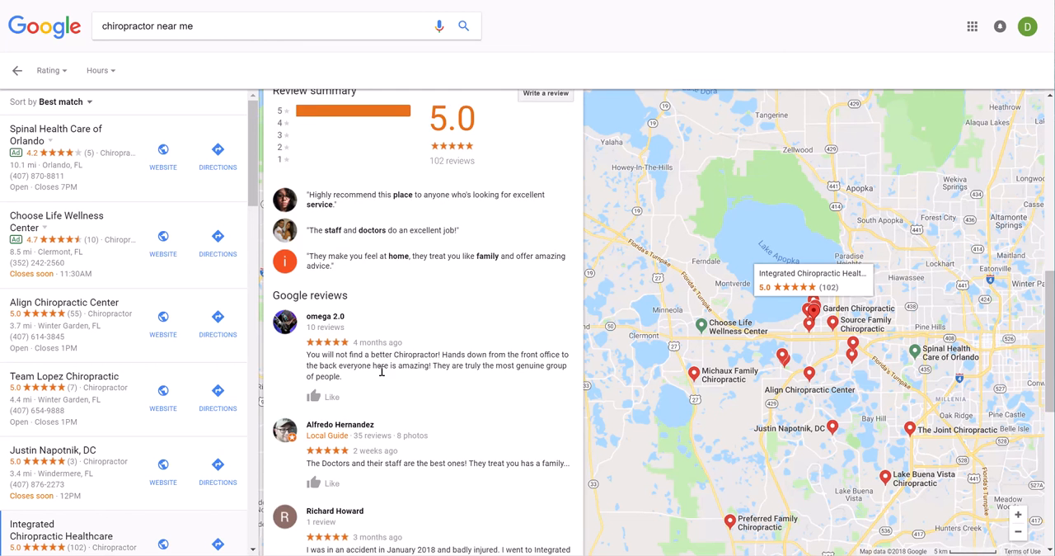
{"action": "scroll", "coordinate": [396, 387], "scroll_direction": "down", "scroll_amount": 2}
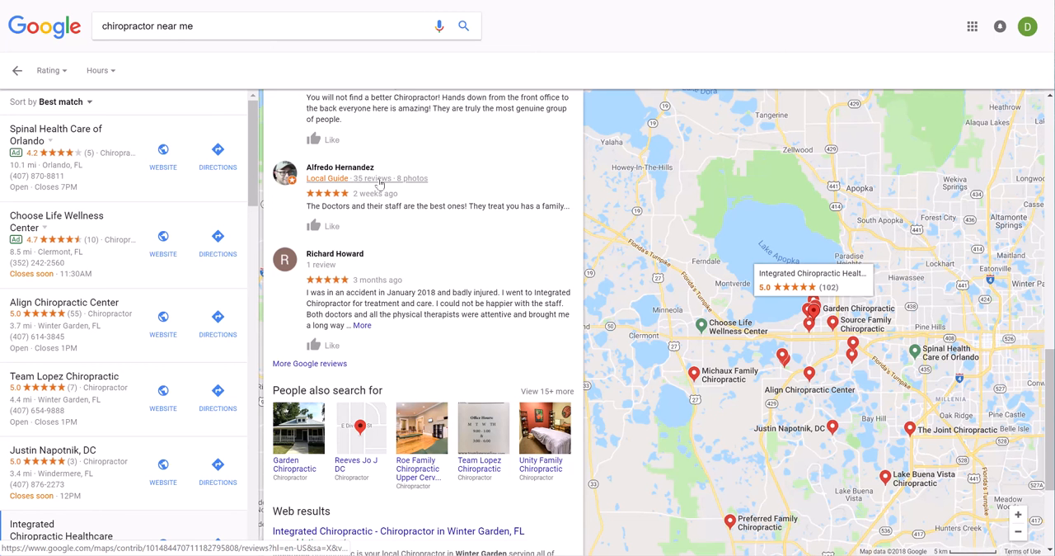
{"action": "scroll", "coordinate": [346, 371], "scroll_direction": "down", "scroll_amount": 3}
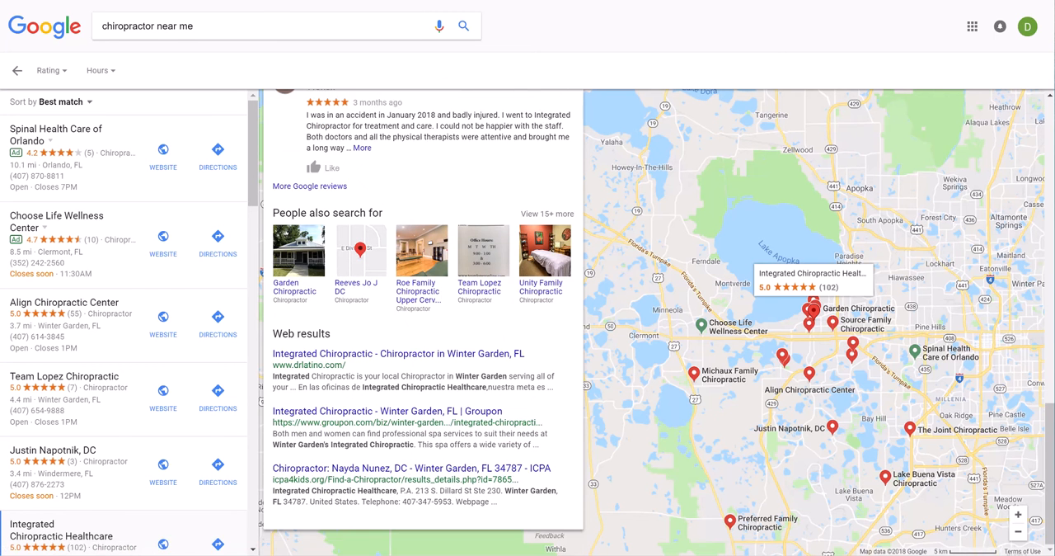
- Return from Integrated Chiropractic Healthcare's details to the map-pack results
{"action": "key", "text": "alt+Left"}
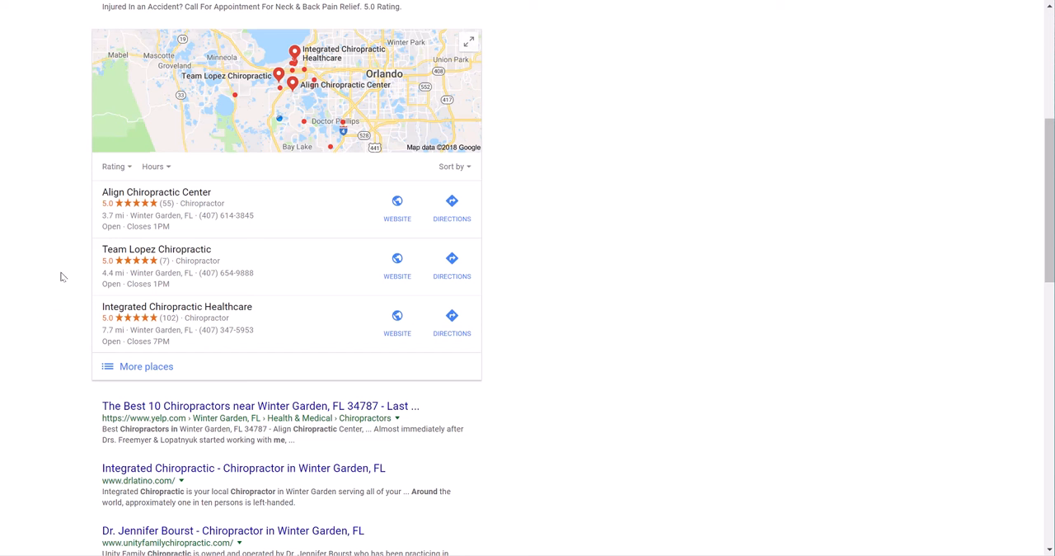
{"action": "scroll", "coordinate": [530, 278], "scroll_direction": "up", "scroll_amount": 1}
{"action": "scroll", "coordinate": [589, 275], "scroll_direction": "up", "scroll_amount": 1}
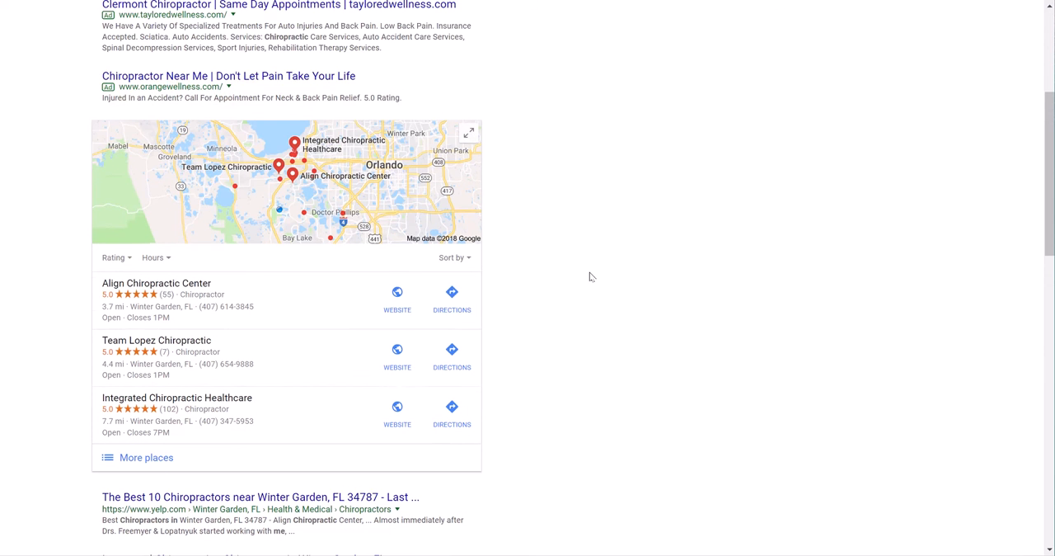
{"action": "scroll", "coordinate": [590, 277], "scroll_direction": "up", "scroll_amount": 2}
{"action": "scroll", "coordinate": [590, 277], "scroll_direction": "down", "scroll_amount": 3}
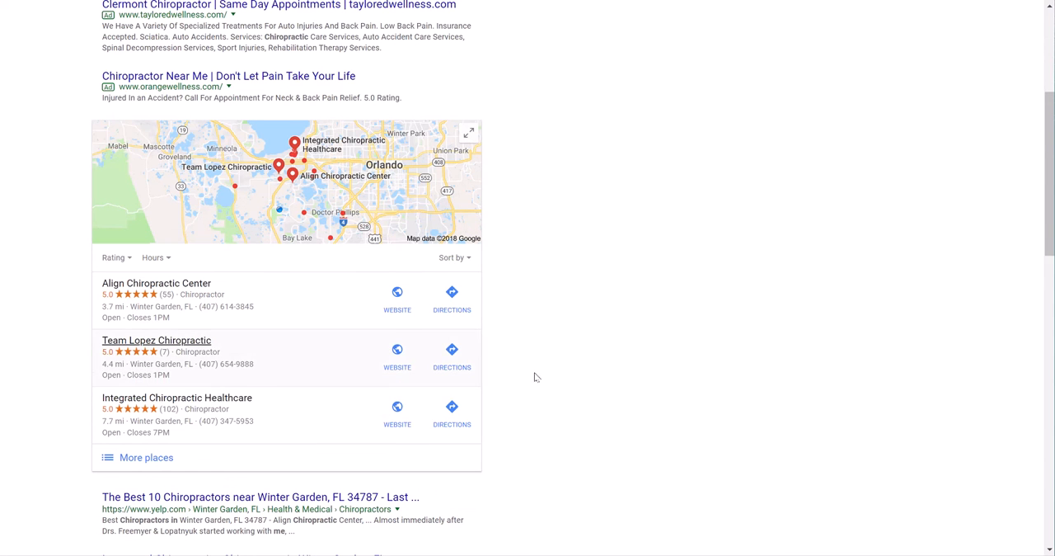